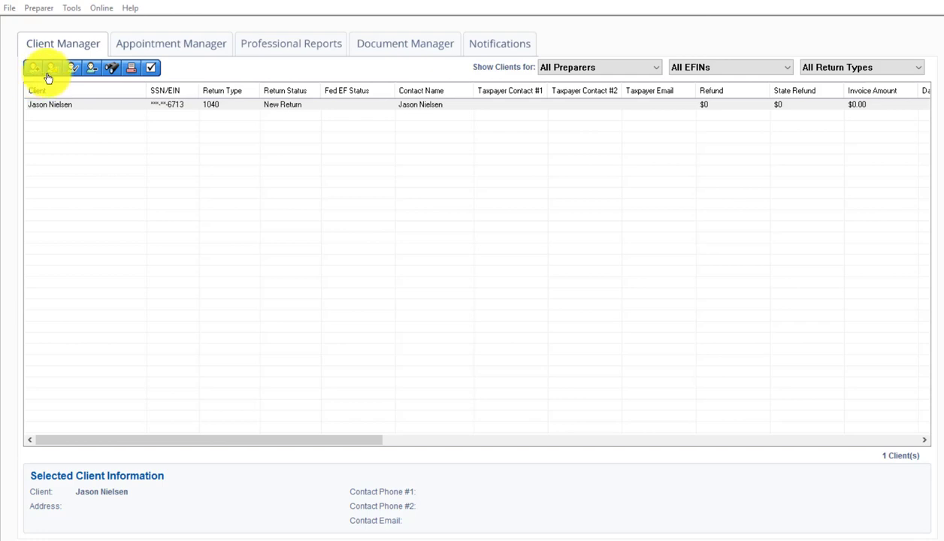
- Open the online resources list, then dismiss it to get back to the single-client list
left_click(102, 8)
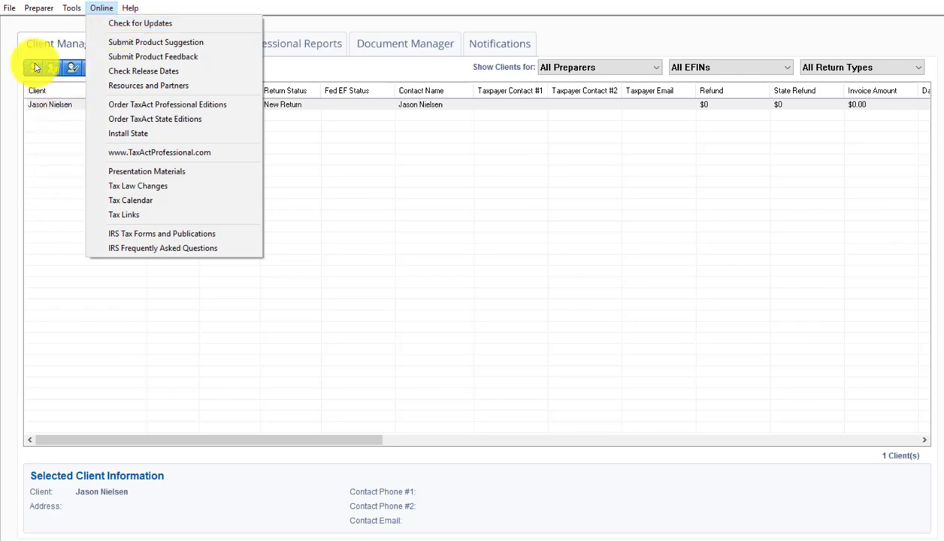
left_click(148, 346)
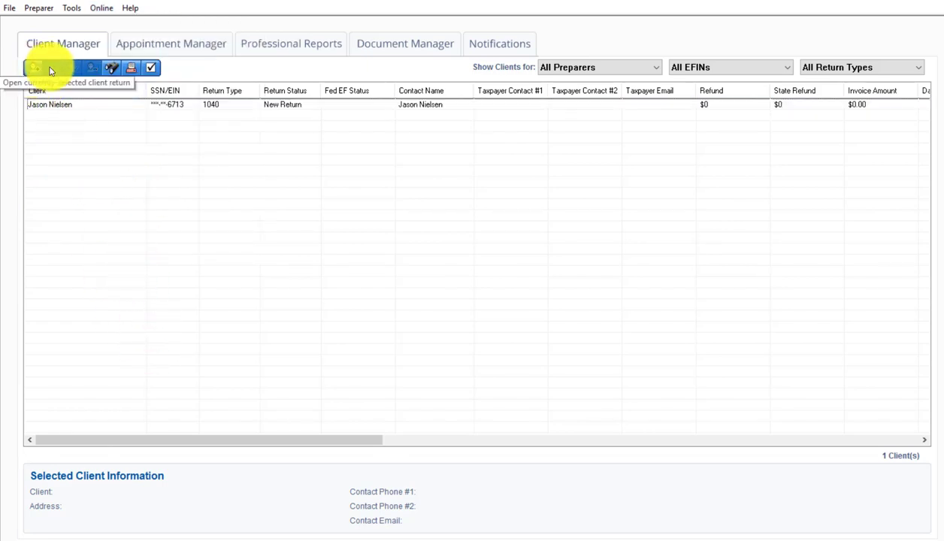
- Open the client's 1040 return on its Basic Information Worksheet
left_click(49, 104)
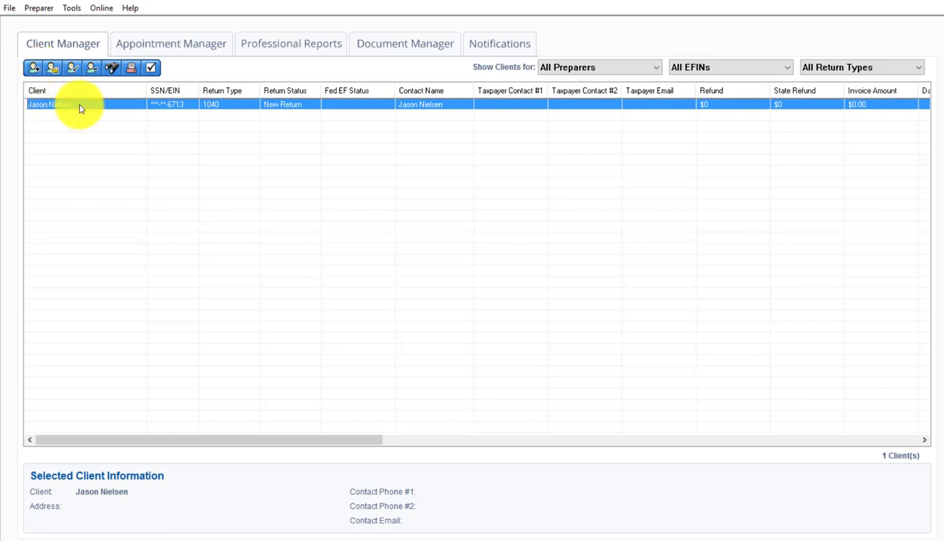
left_click(53, 74)
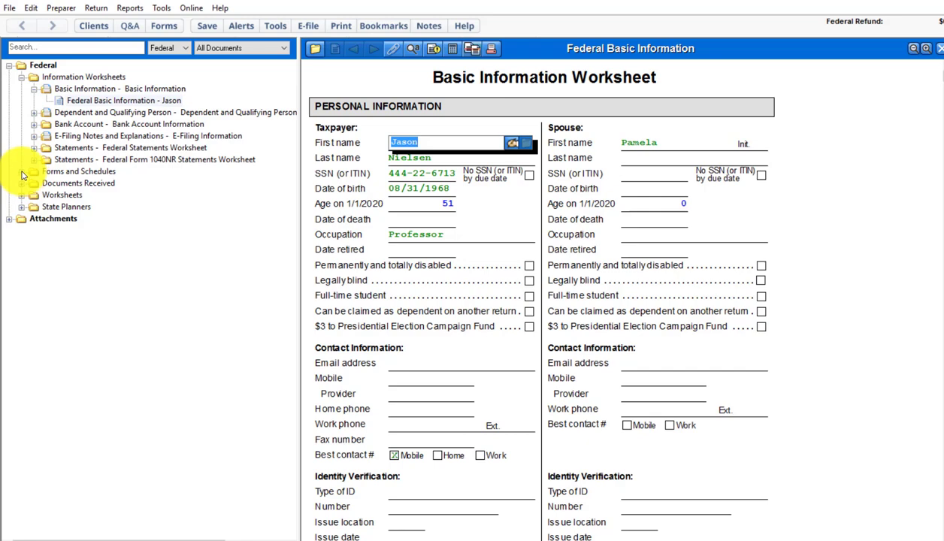
- Expand Forms and Schedules and Form 1040, then display the 2019 Federal Form 1040
left_click(21, 172)
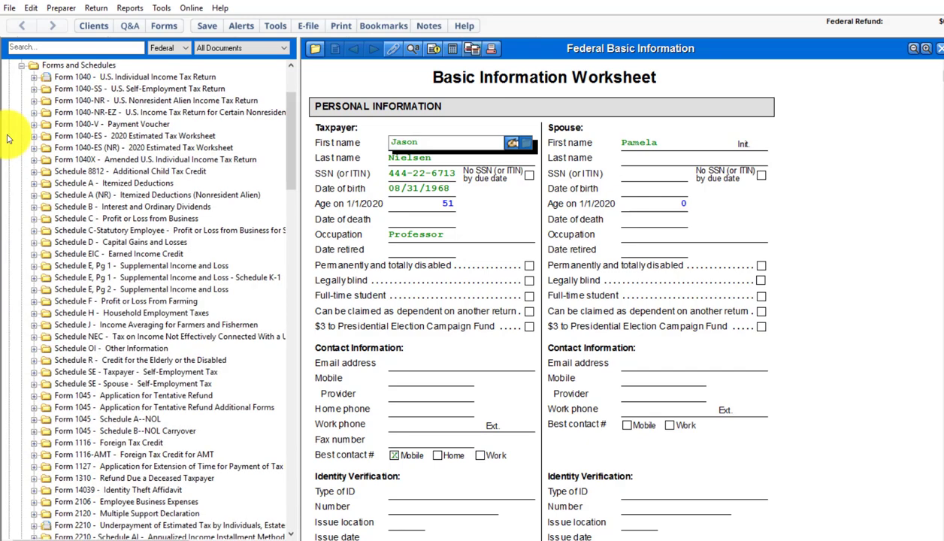
left_click(34, 78)
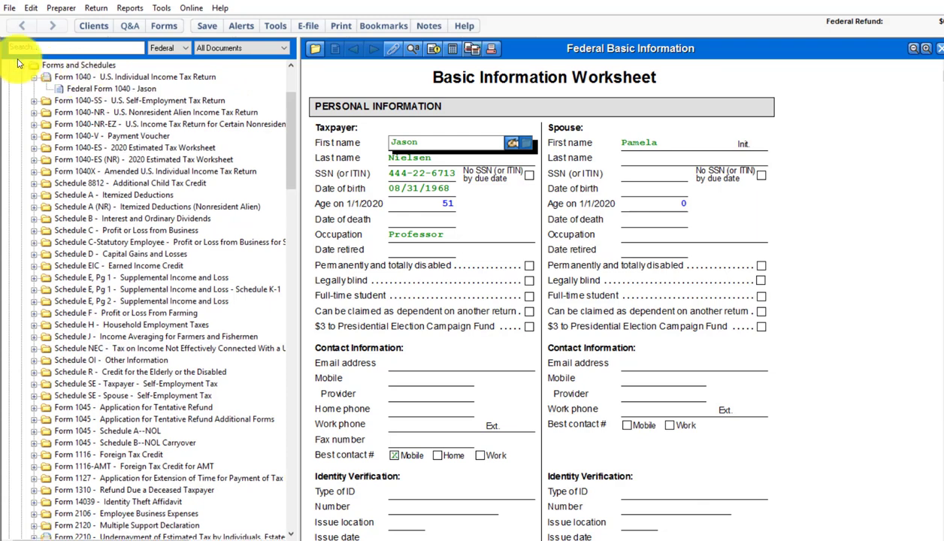
left_click(111, 89)
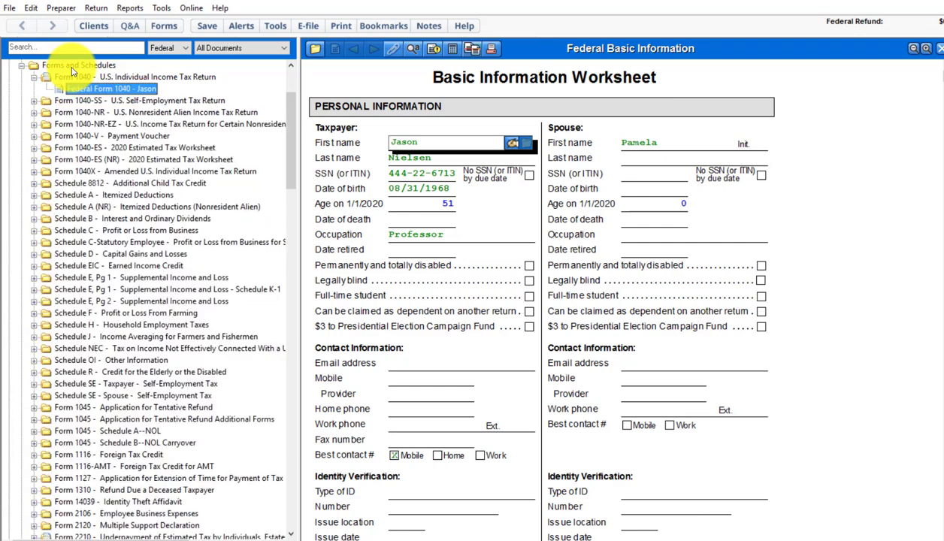
left_click(72, 72)
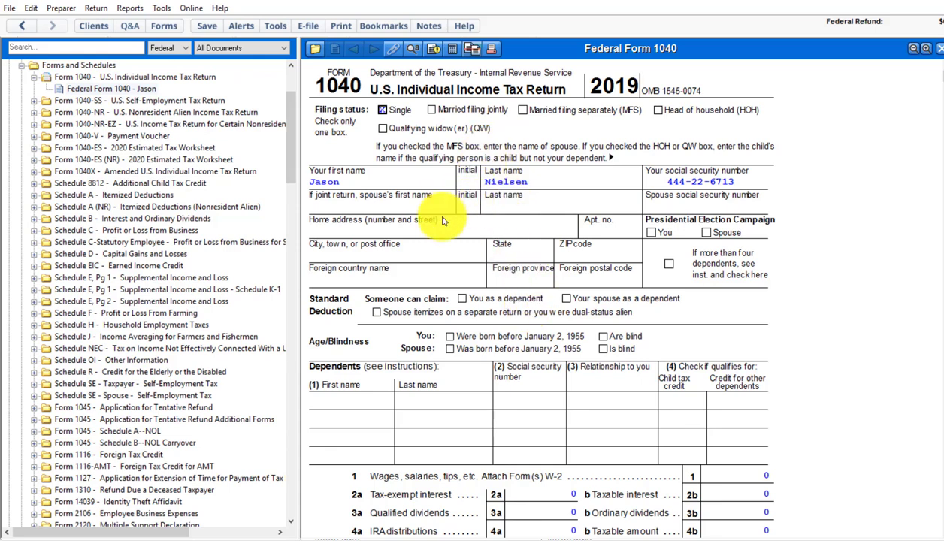
left_click(415, 227)
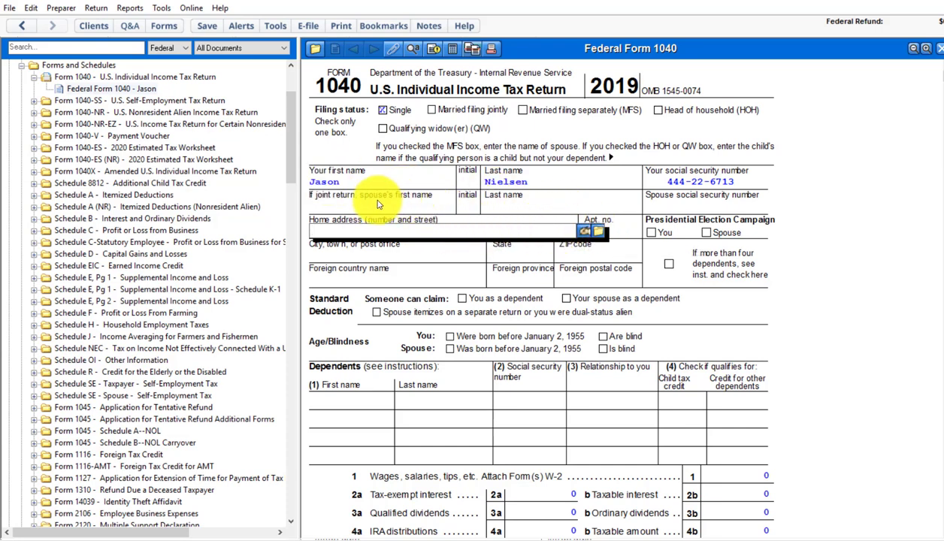
left_click(587, 239)
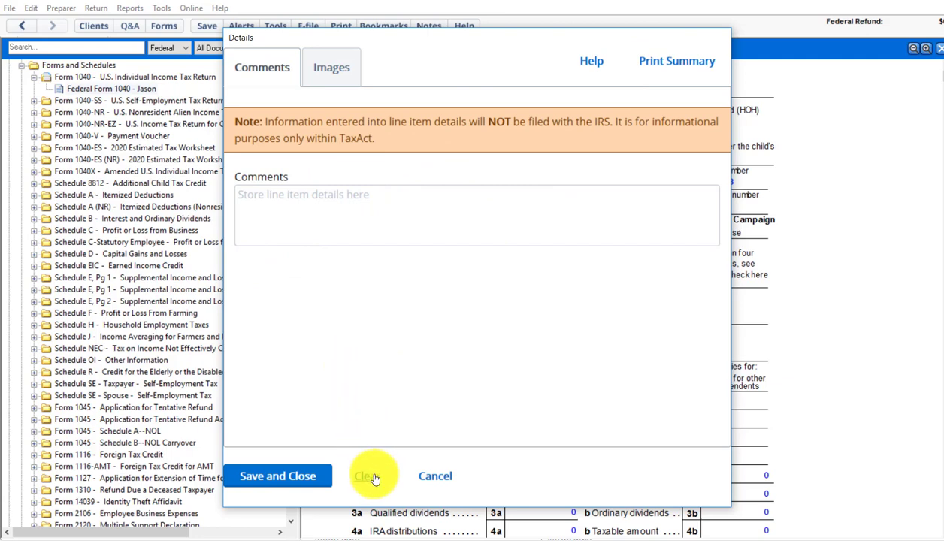
left_click(457, 476)
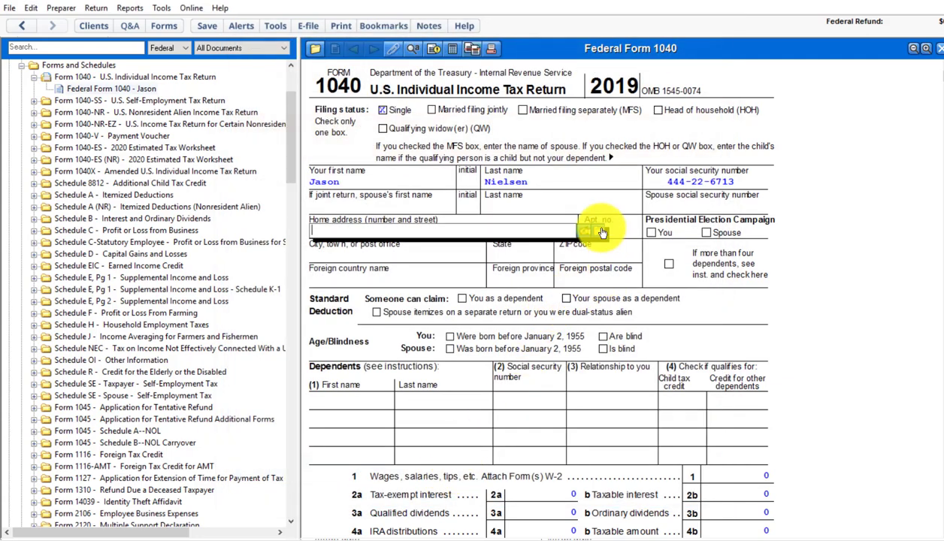
left_click(600, 238)
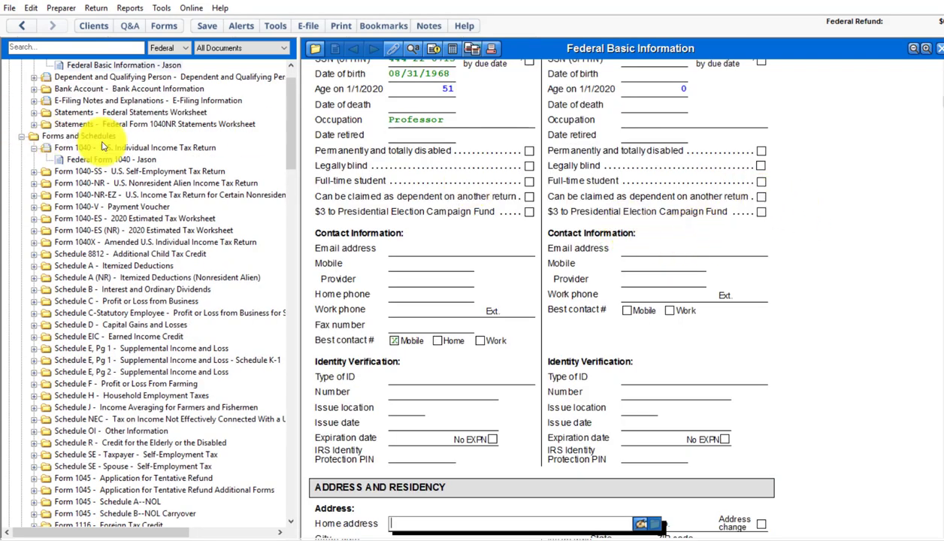
- Check the home address section of the Basic Information worksheet, then return to Form 1040
scroll(275, 99, "up", 1)
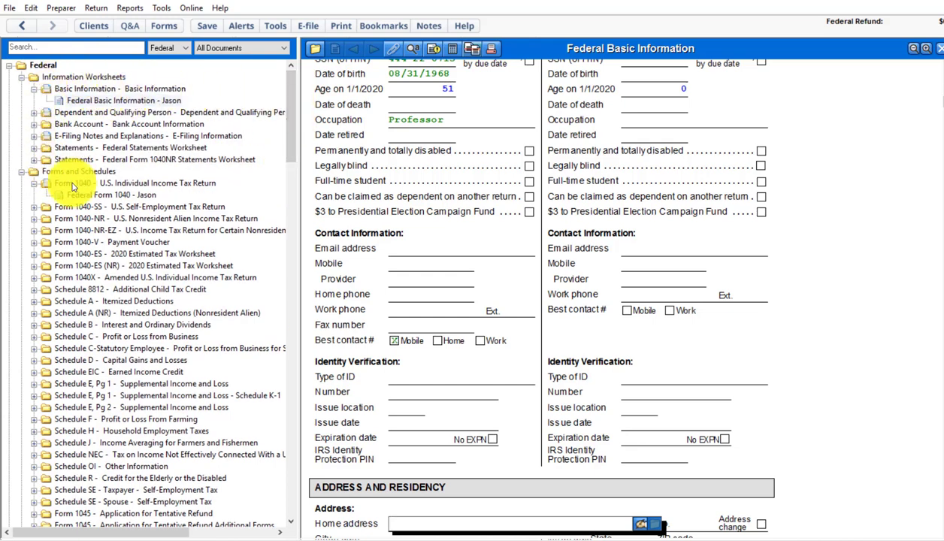
left_click(96, 194)
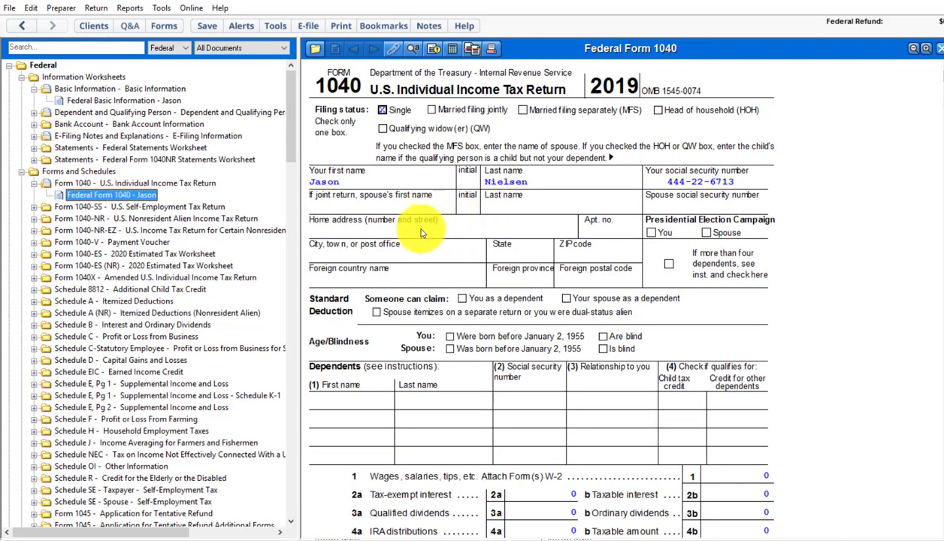
left_click(367, 234)
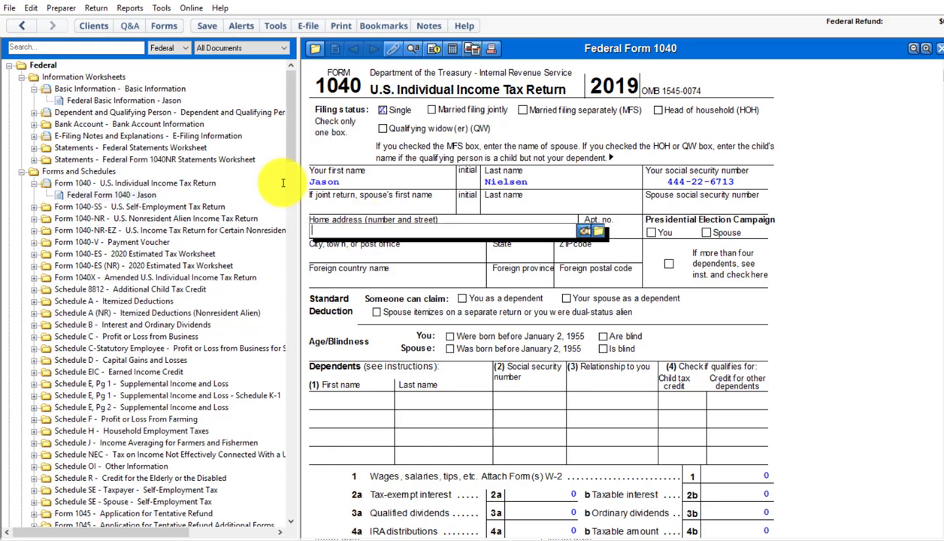
left_click(601, 236)
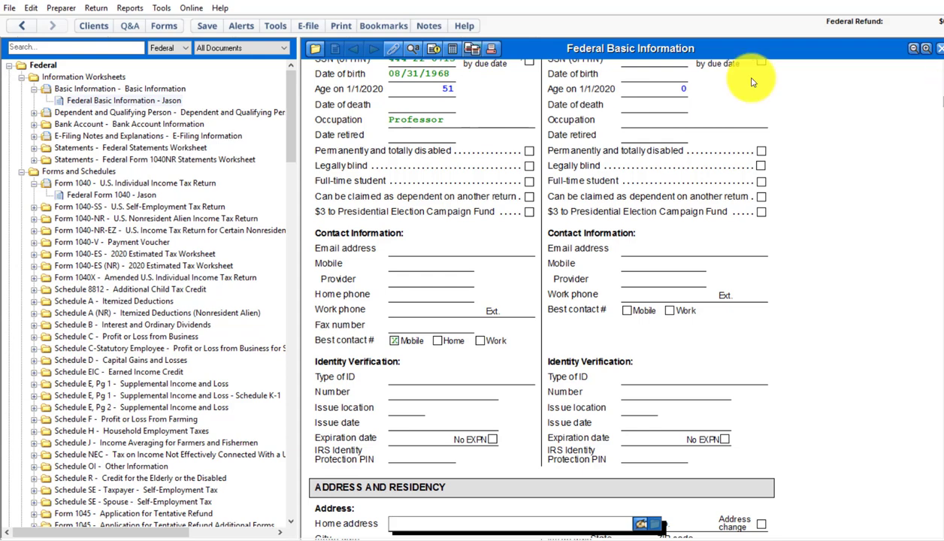
scroll(940, 105, "down", 1)
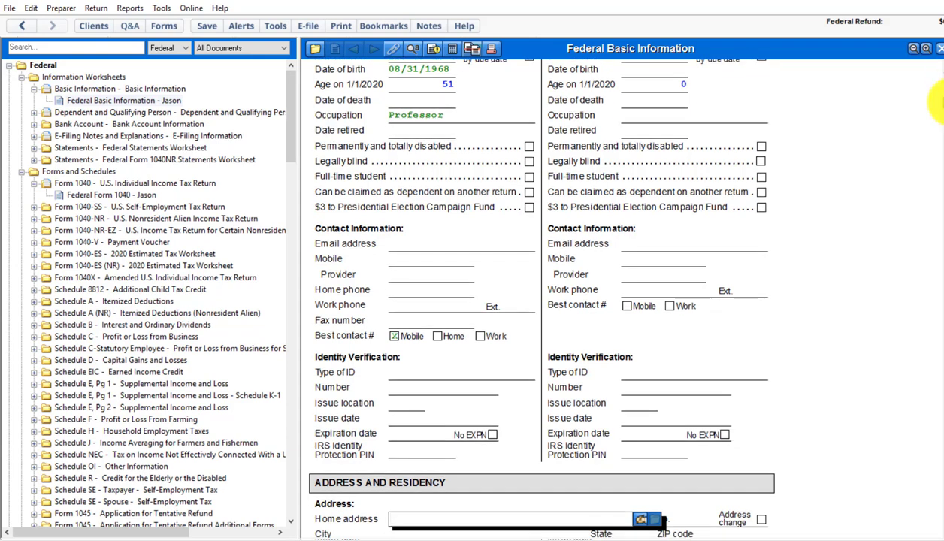
scroll(940, 105, "down", 5)
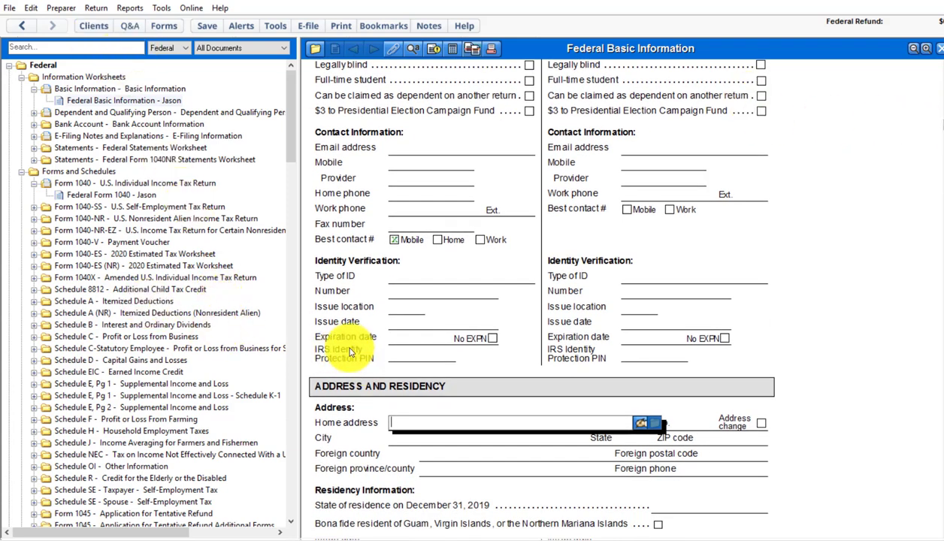
left_click(95, 197)
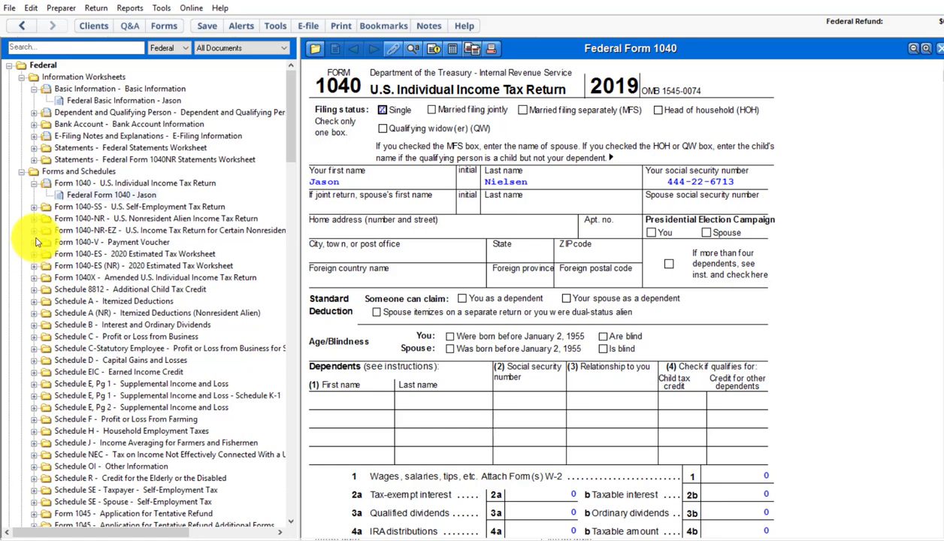
- Expand Schedule A and Schedule B in the forms tree and select Schedule B's Add Copy entry
left_click(34, 302)
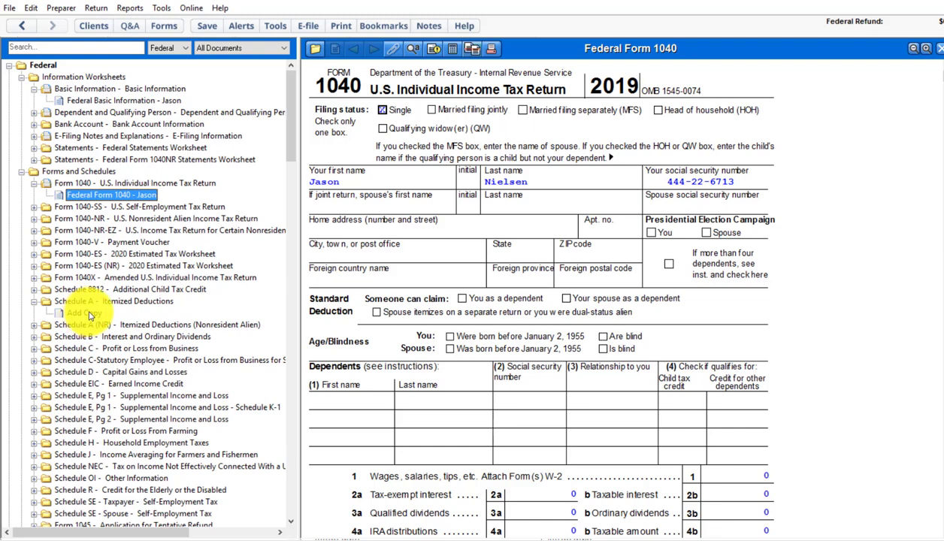
left_click(35, 338)
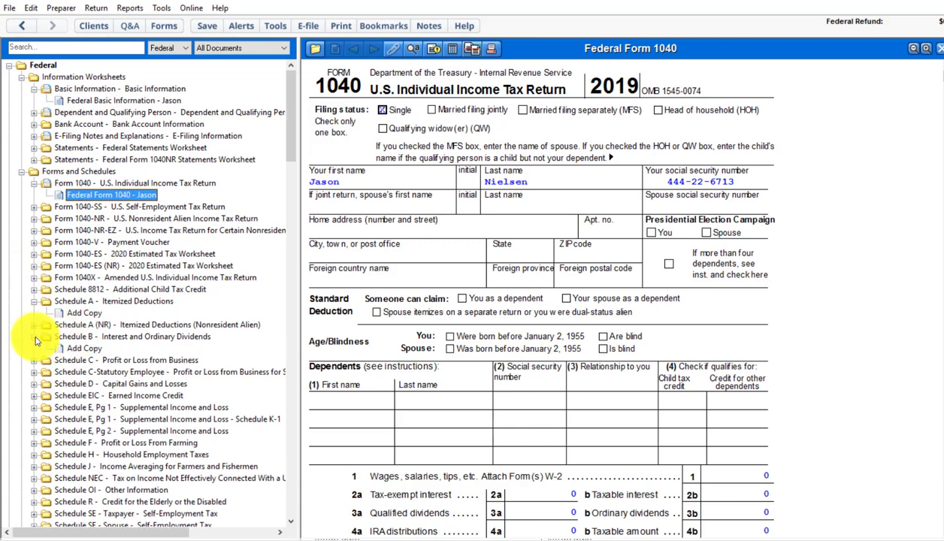
left_click(83, 350)
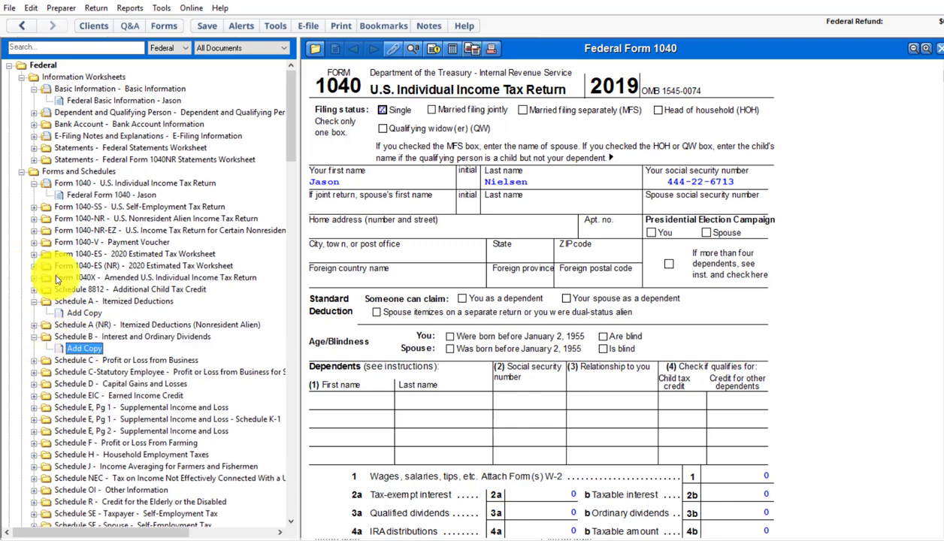
- Add a new Schedule B copy and check the line 1 payer's item details, cancelling without changes
double_click(84, 349)
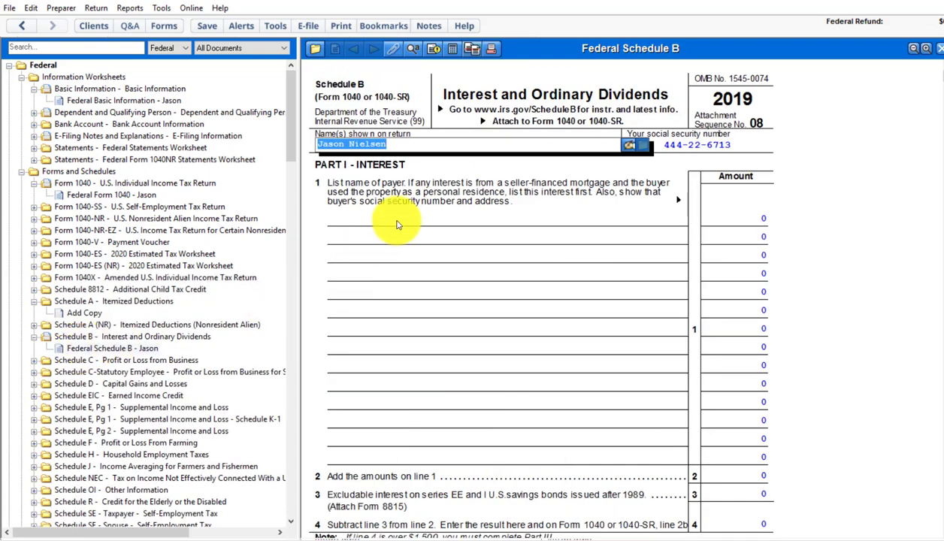
left_click(447, 219)
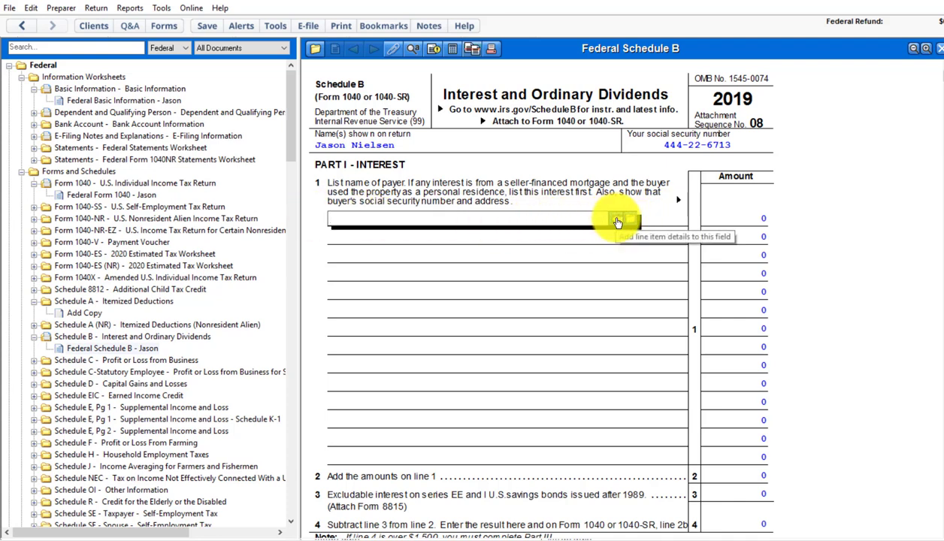
left_click(618, 223)
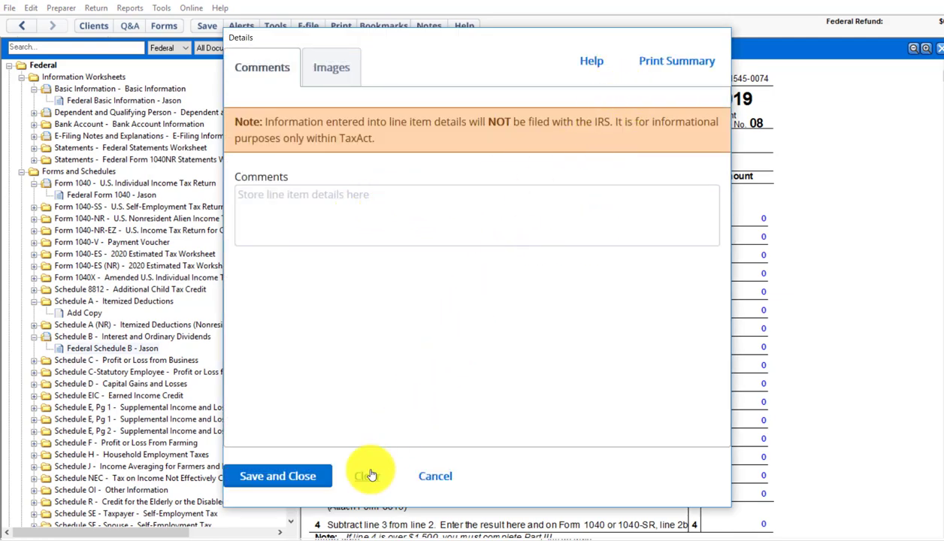
left_click(433, 474)
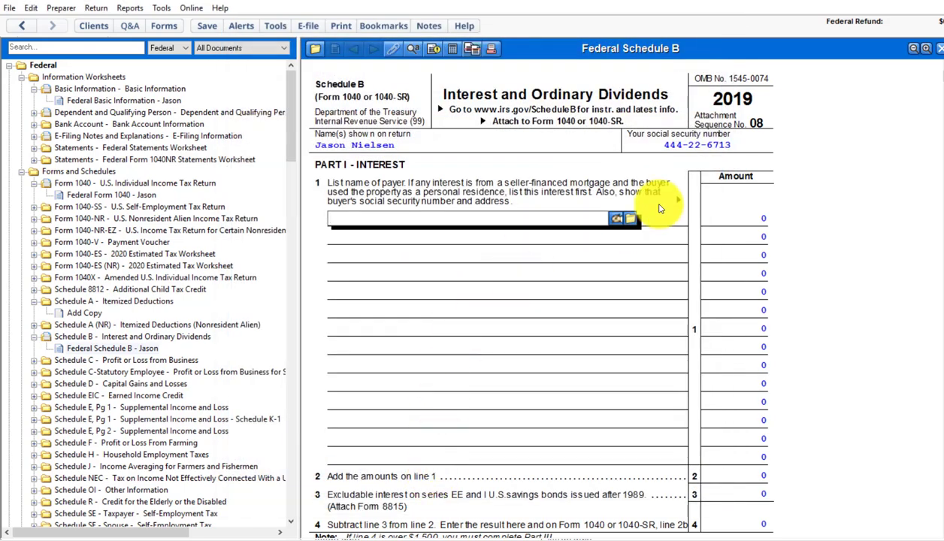
- From the payer line's supporting forms, choose Add Copy under Form 1099-INT
left_click(633, 225)
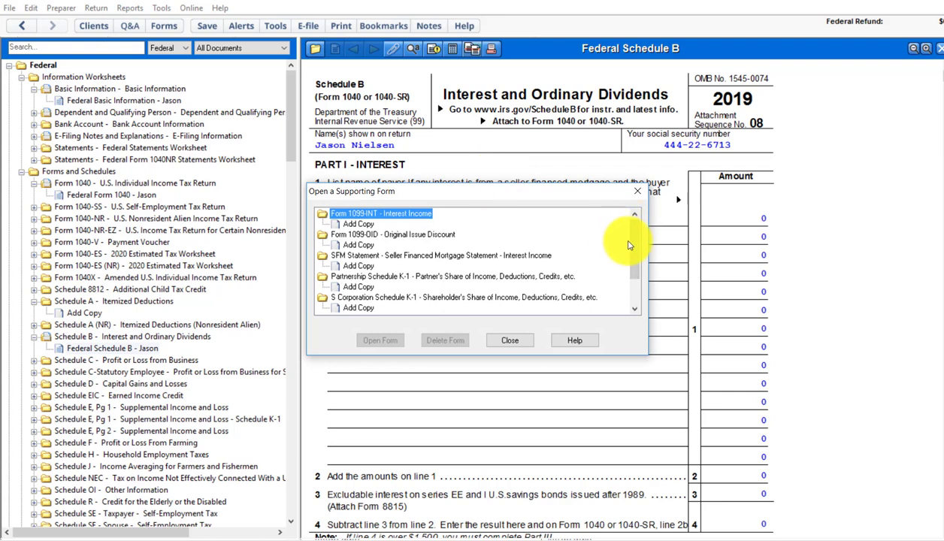
scroll(632, 264, "down", 2)
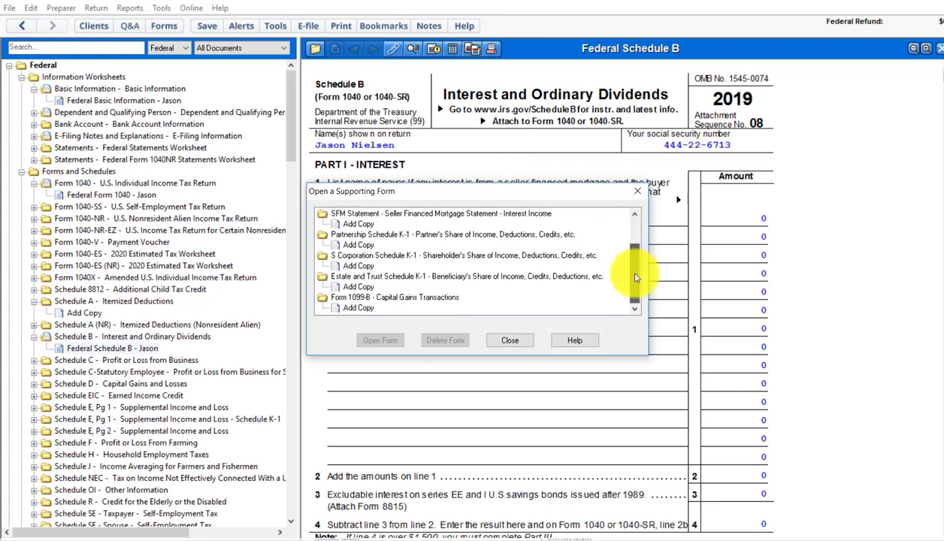
scroll(634, 239, "up", 2)
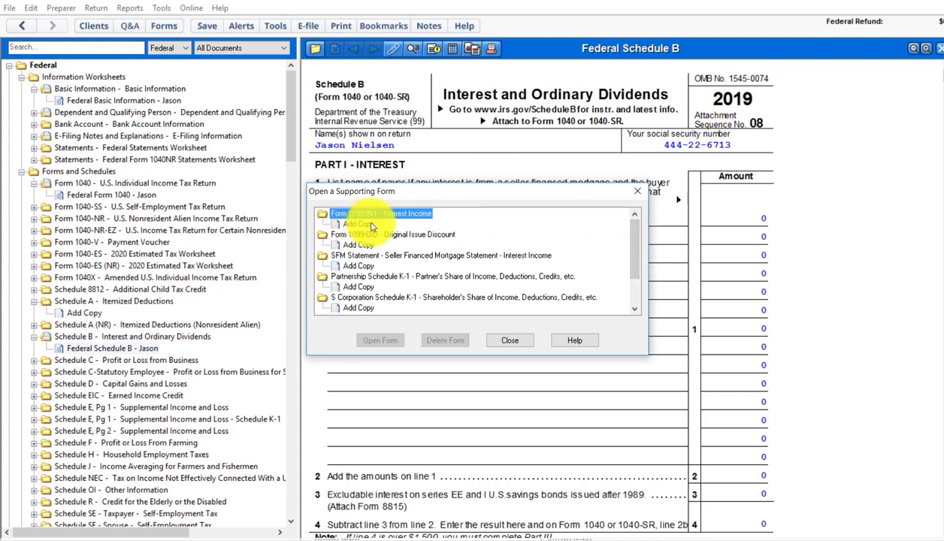
left_click(359, 224)
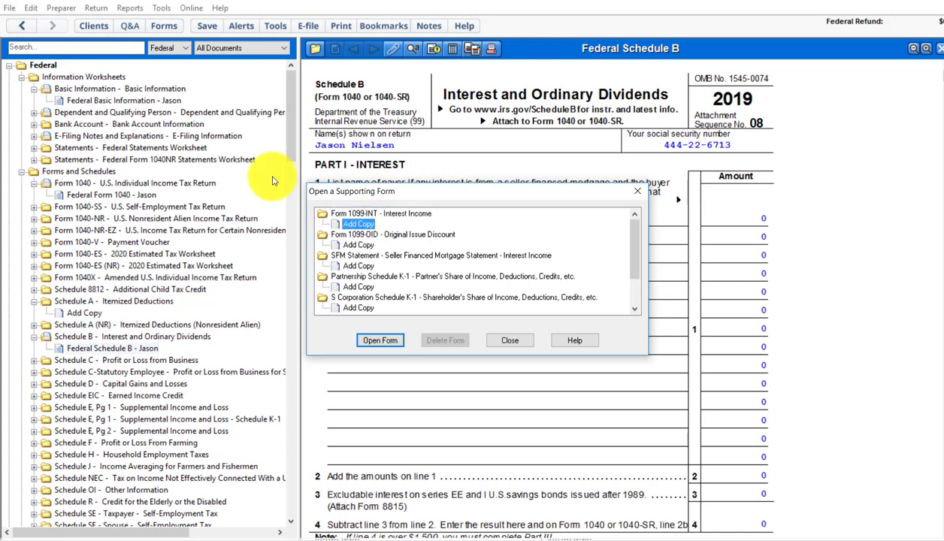
- Create the blank Form 1099-INT, click into its Payer's TIN field, and select its tree entry
key("Return")
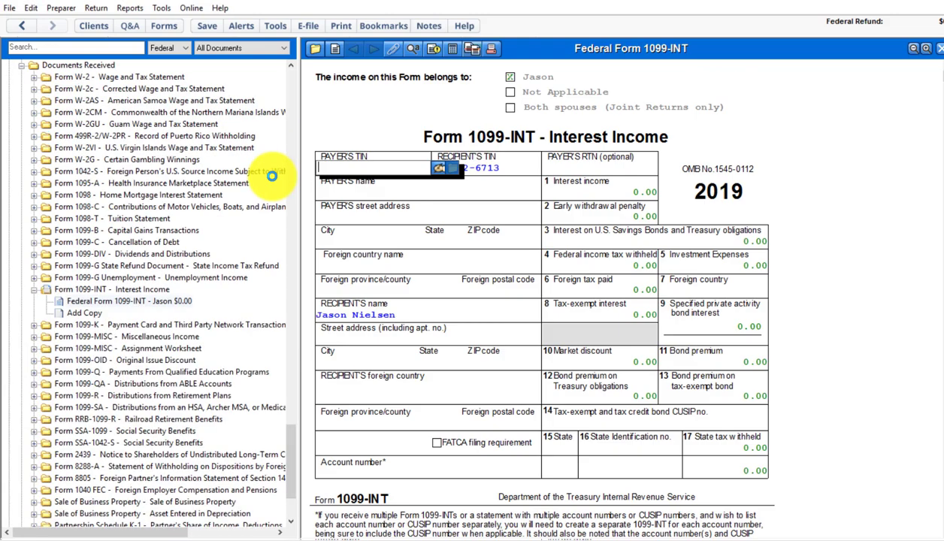
left_click(392, 161)
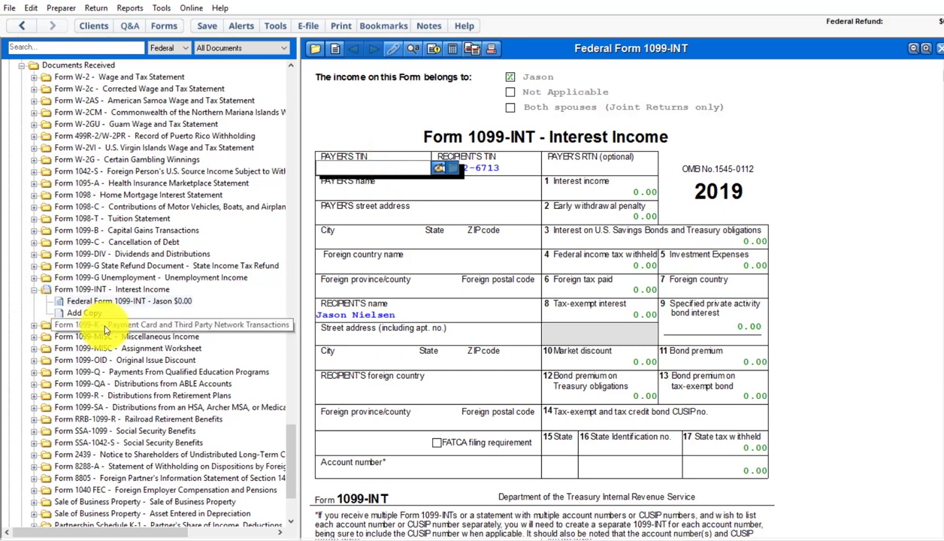
left_click(83, 300)
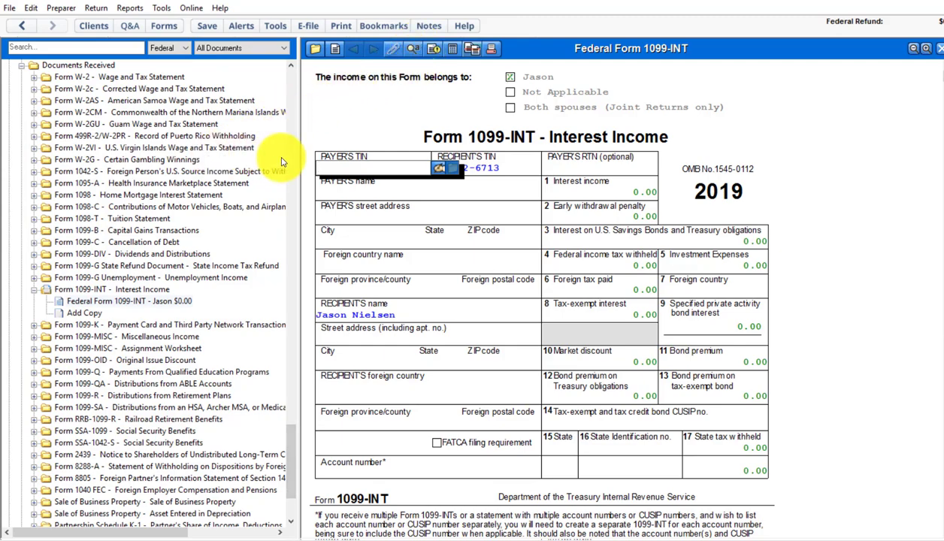
left_click_drag(290, 449, 310, 99)
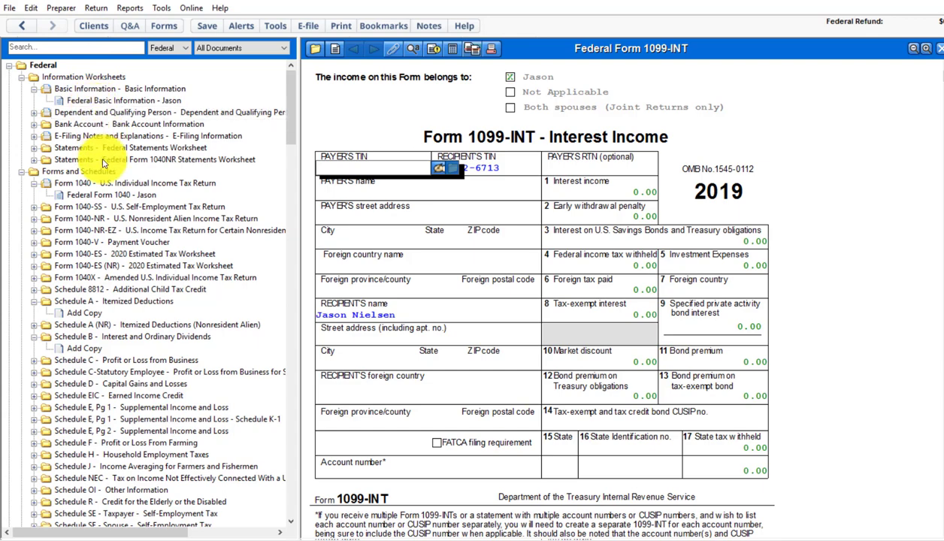
- Switch back to the 2019 Federal Form 1040, where interest lines 2a and 2b read 0
left_click(83, 195)
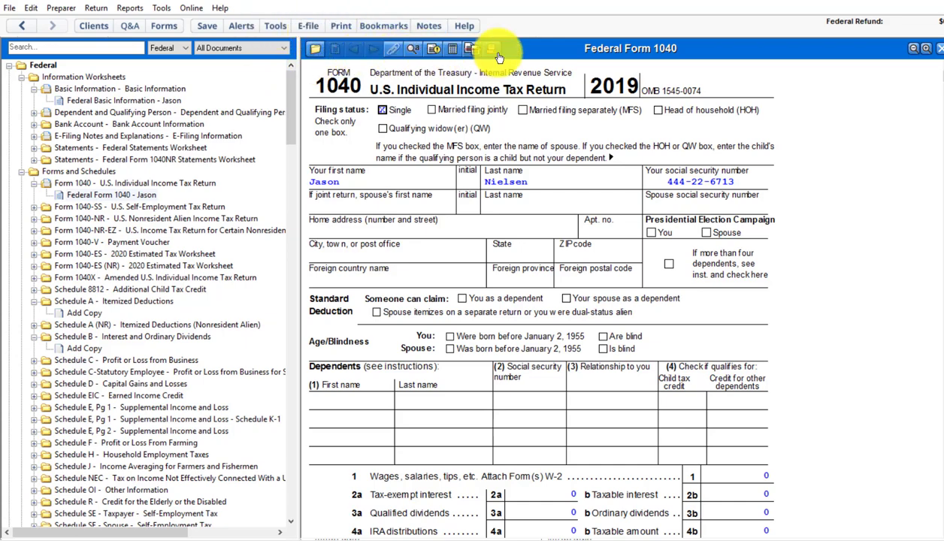
key("ctrl+p")
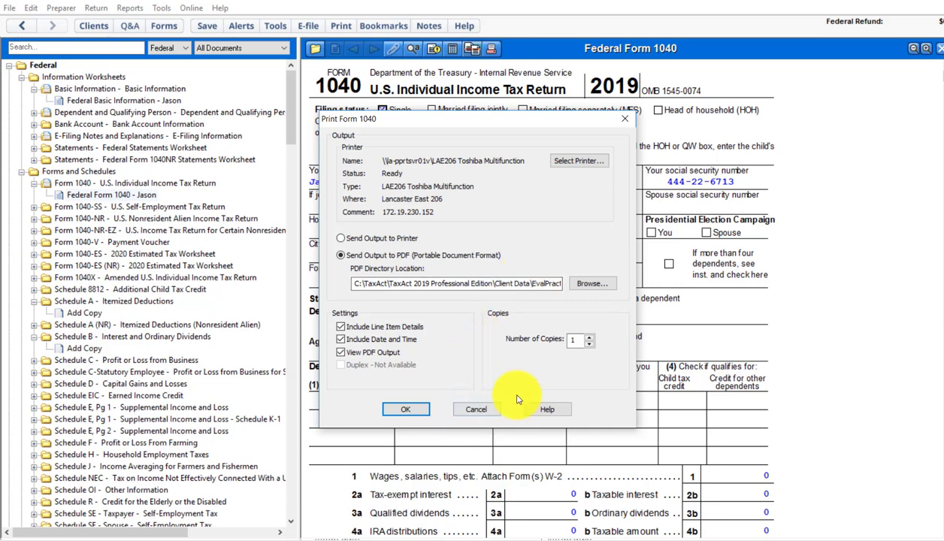
left_click(473, 410)
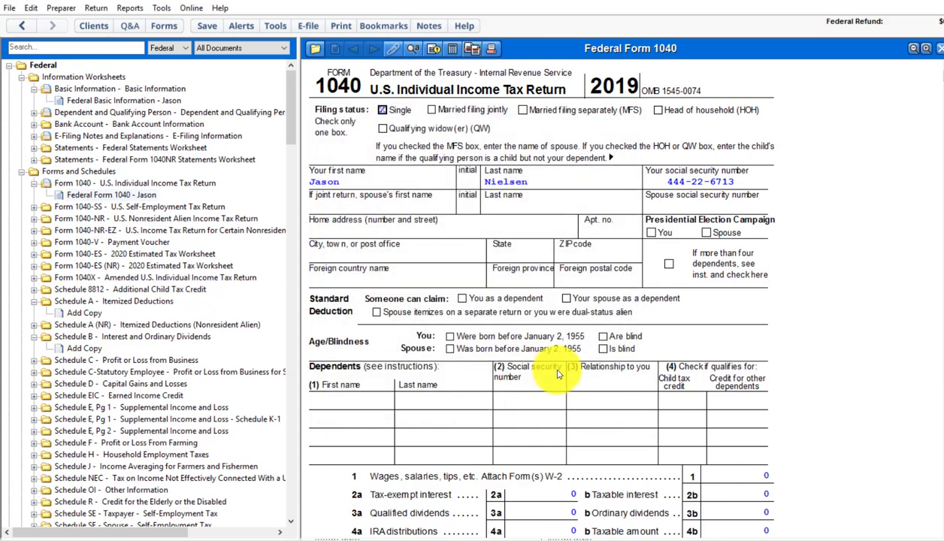